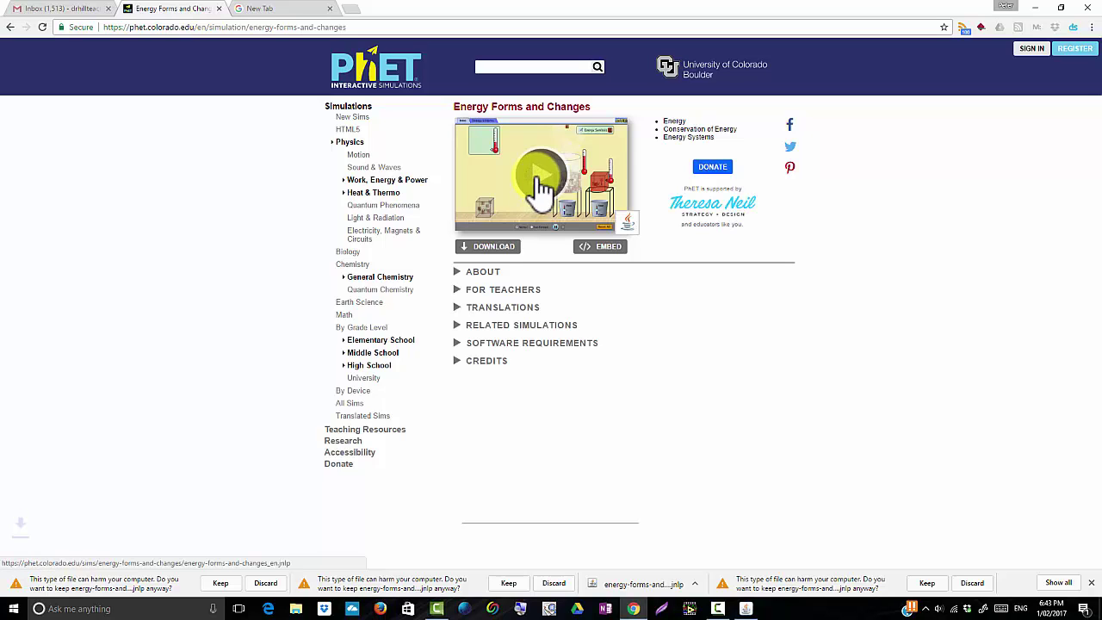
Step: Download the Energy Forms and Changes simulation, keep and run the file, and maximize the simulation window
left_click(540, 185)
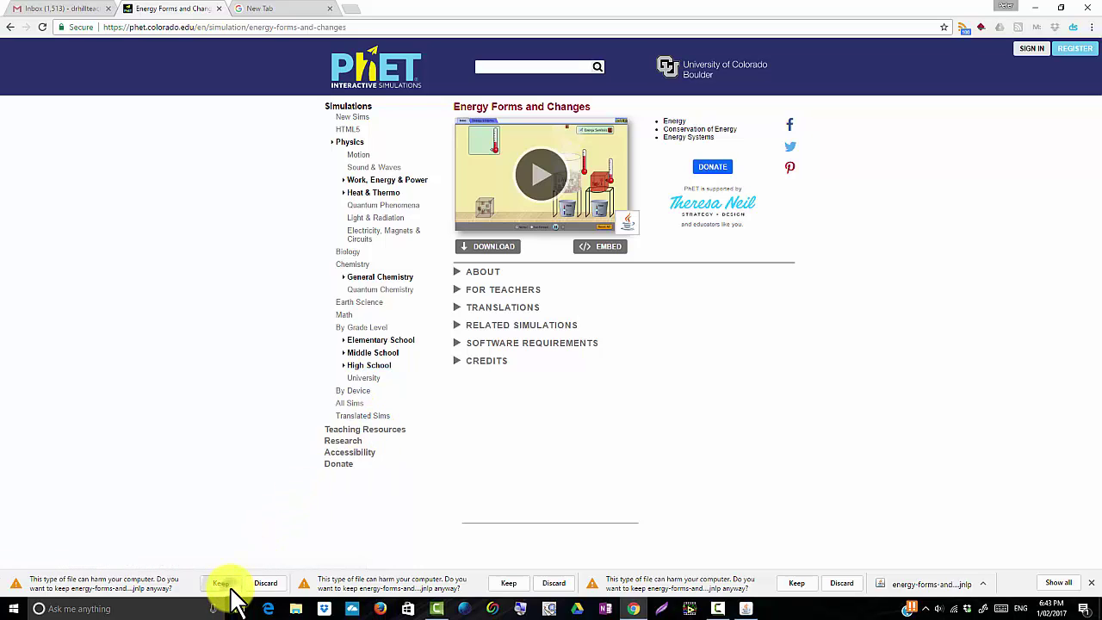
left_click(221, 583)
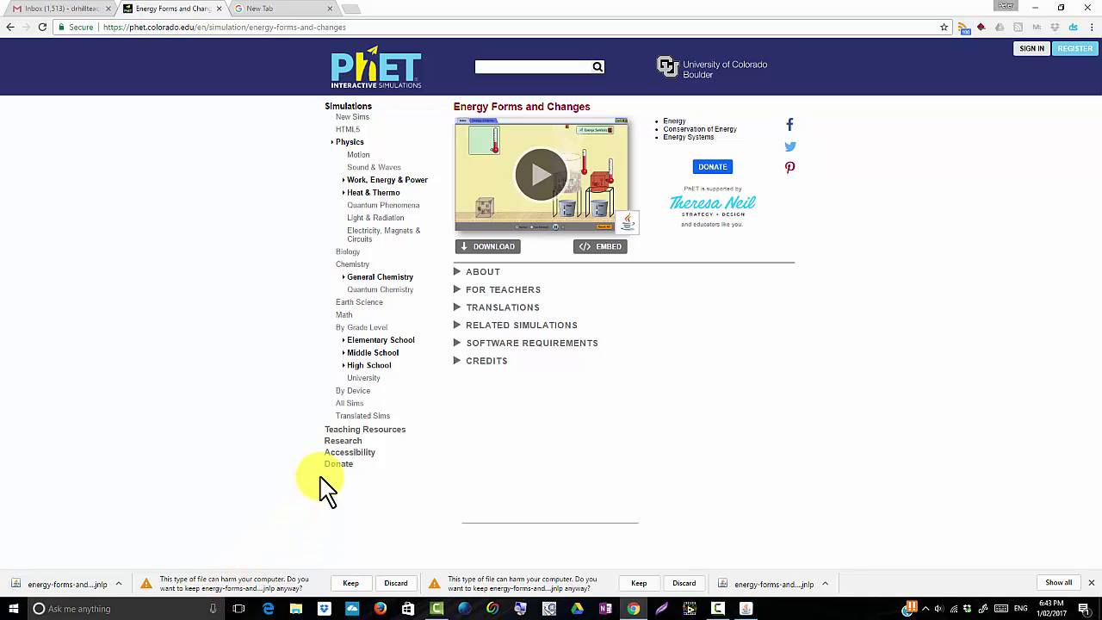
left_click(121, 585)
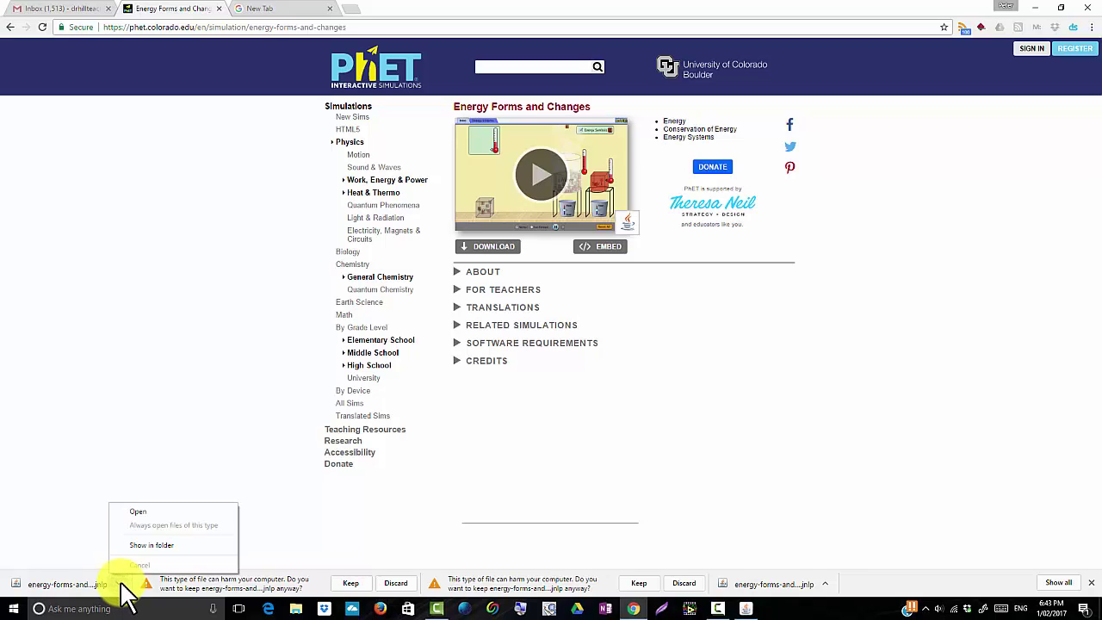
left_click(148, 513)
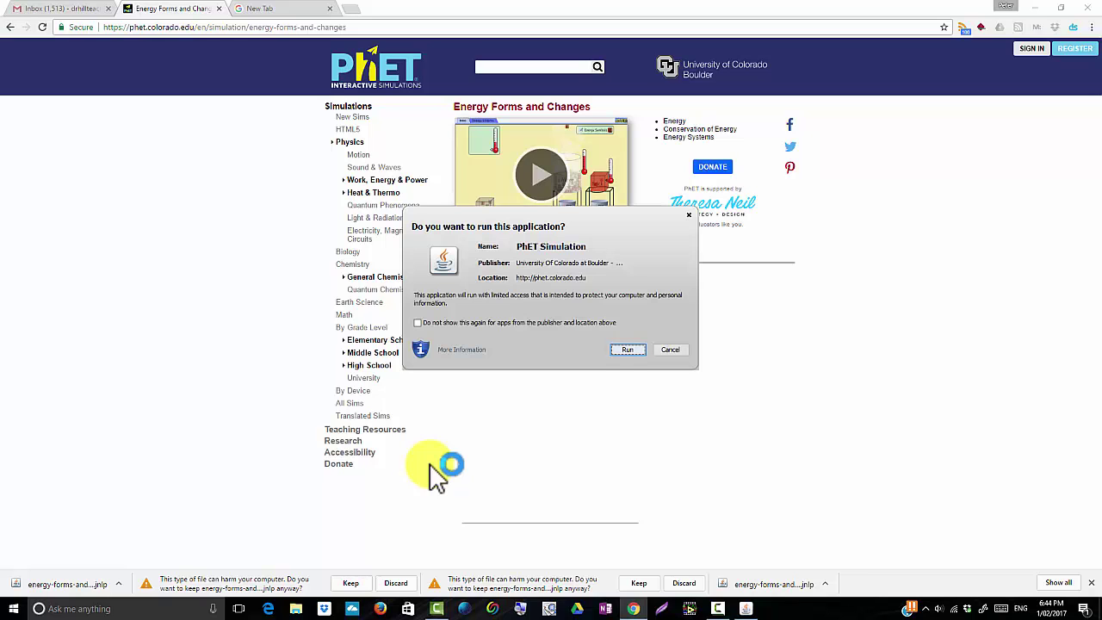
left_click(628, 350)
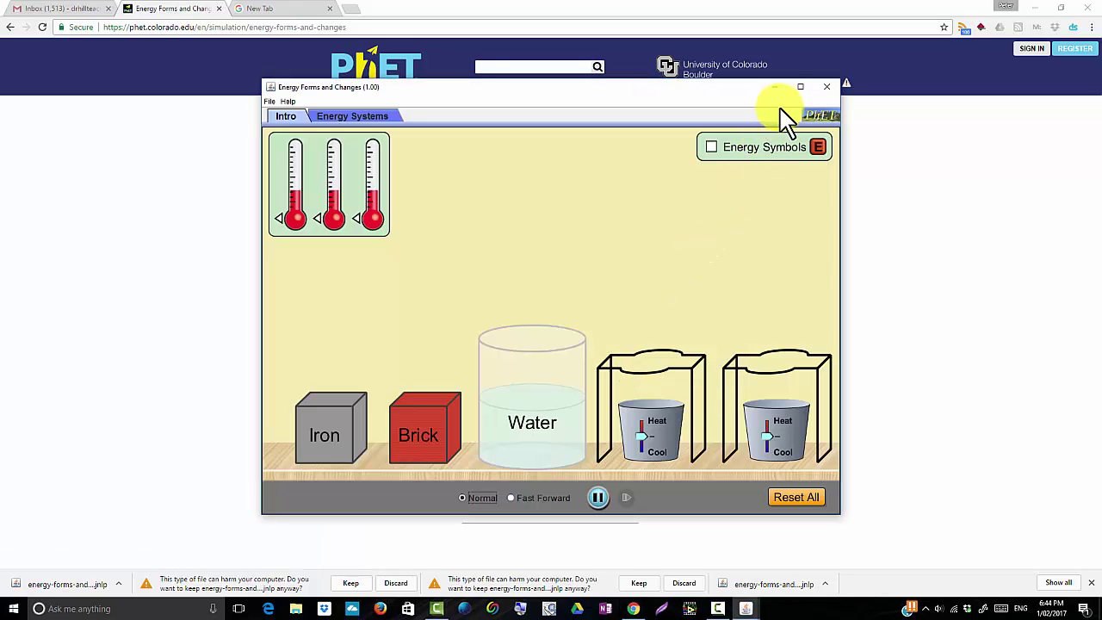
left_click(800, 87)
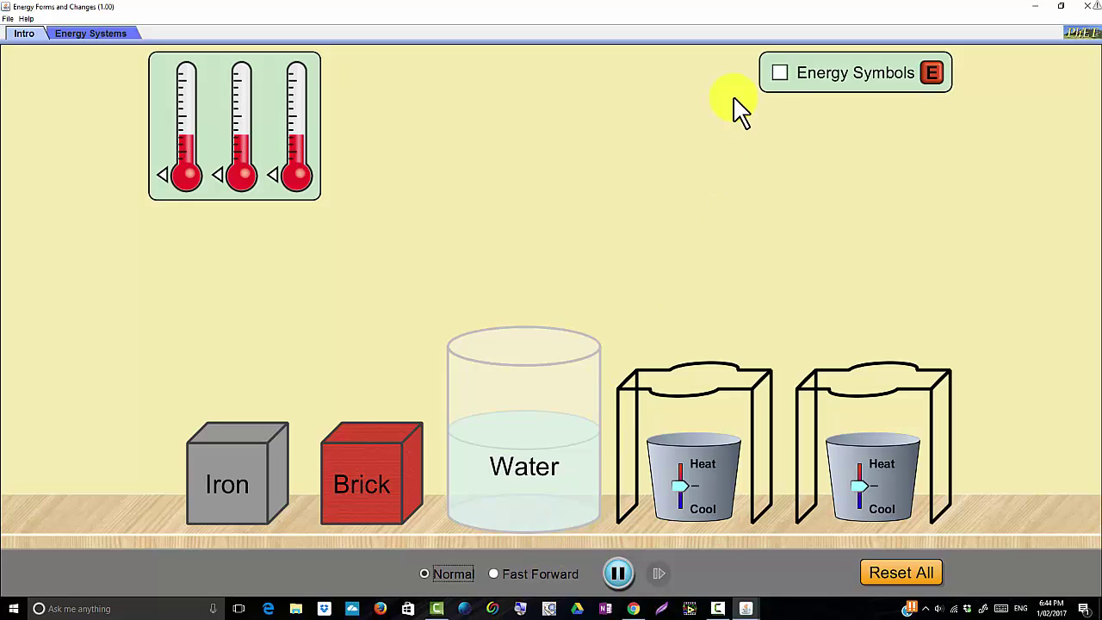
Step: Show the energy symbols, set the brick with a thermometer on the right stand, and set the iron block on the left stand
left_click(779, 73)
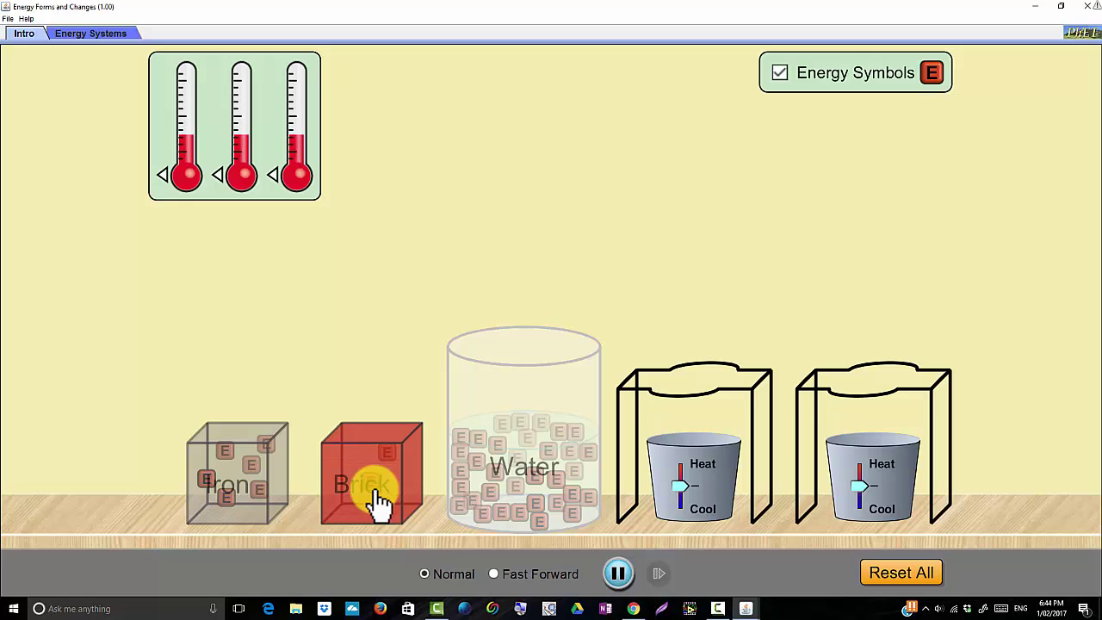
left_click_drag(376, 496, 876, 379)
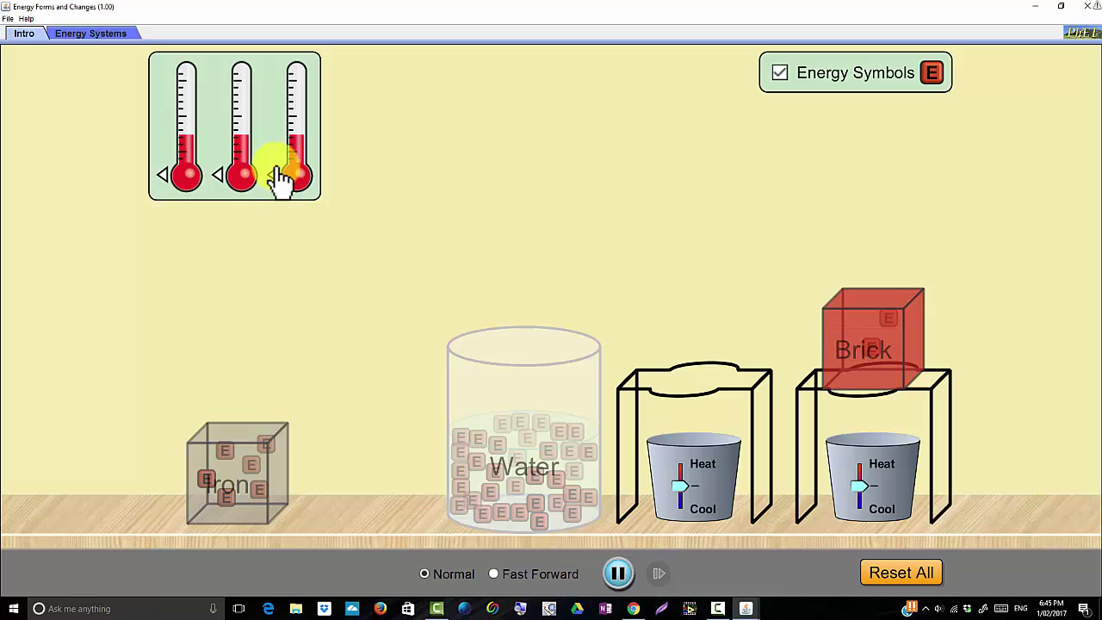
left_click_drag(297, 178, 882, 267)
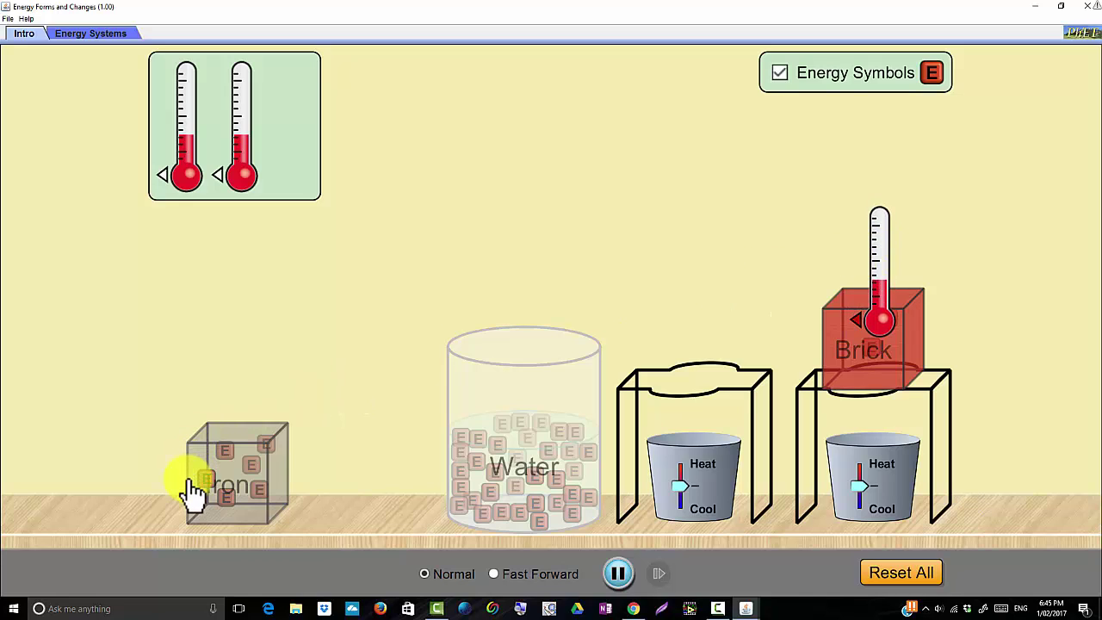
left_click_drag(256, 485, 706, 400)
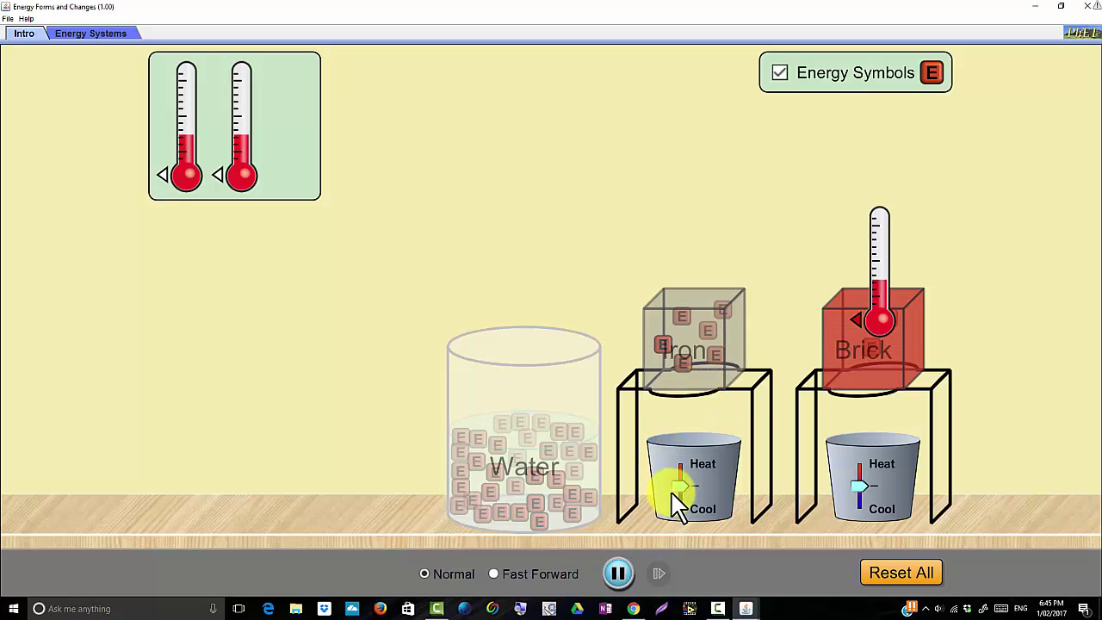
Step: Place one of the remaining thermometers in the water and the other on the iron block
left_click_drag(240, 104, 709, 258)
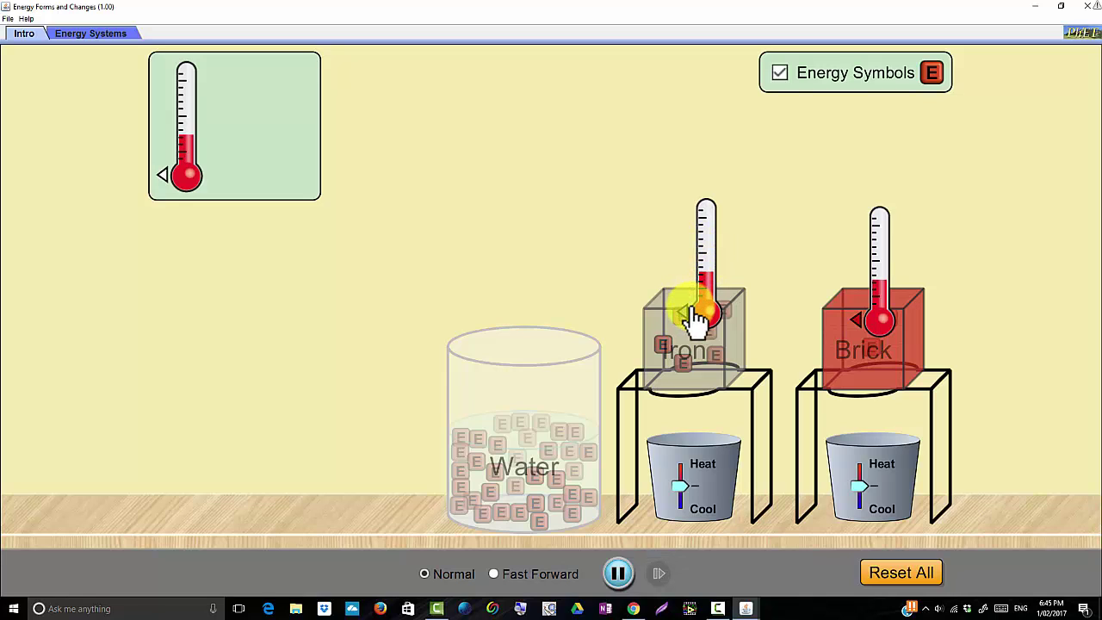
left_click_drag(704, 325, 516, 472)
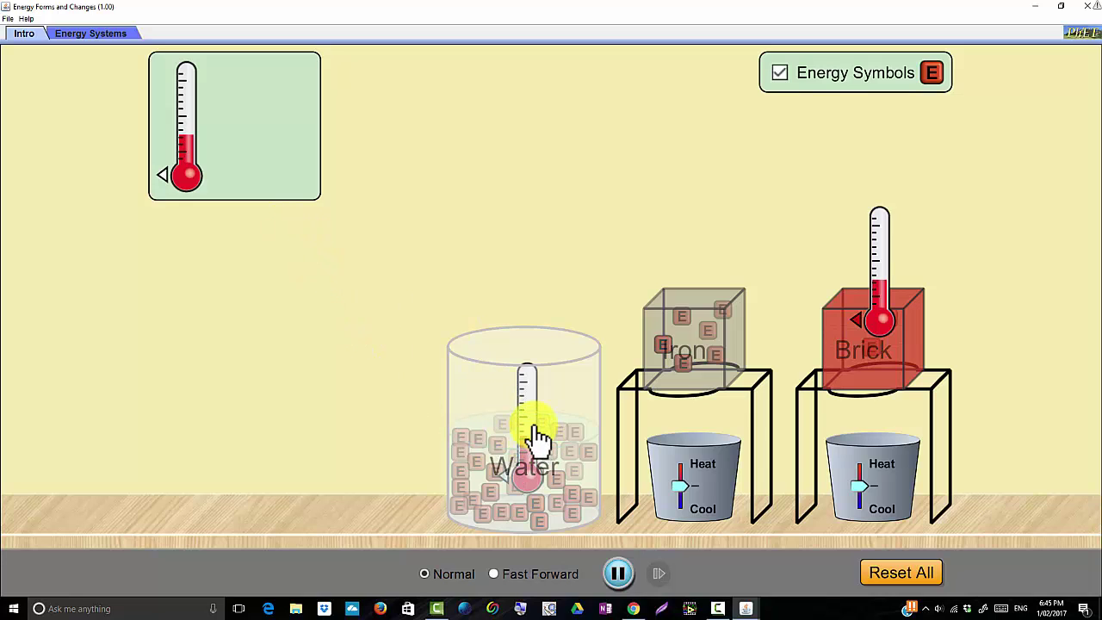
left_click_drag(536, 436, 539, 401)
left_click(212, 159)
left_click_drag(213, 159, 727, 274)
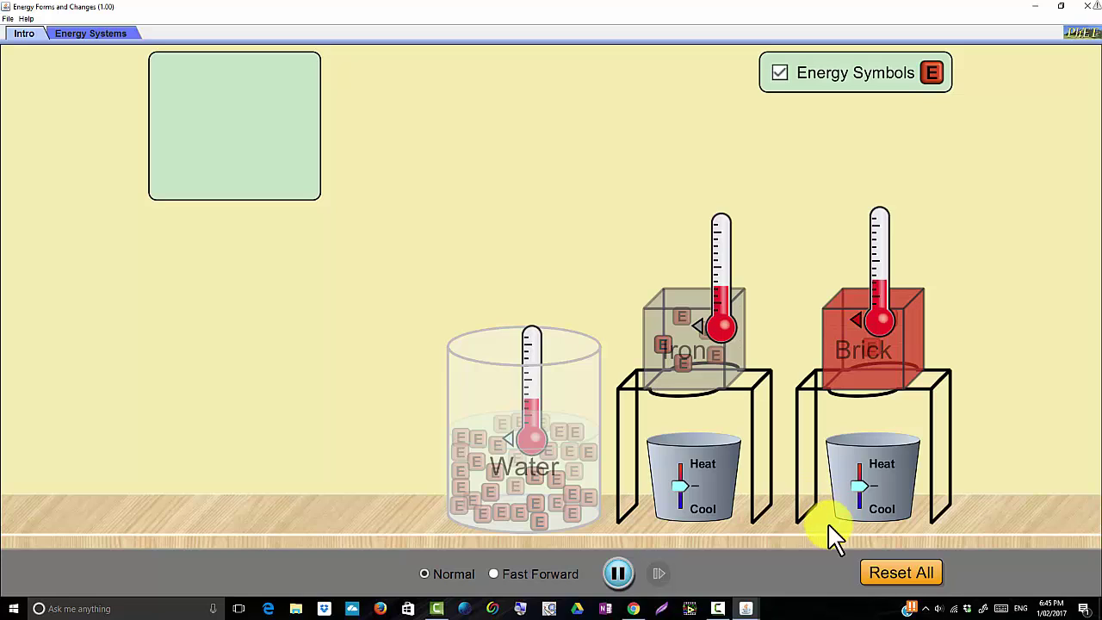
Step: Heat the brick and the iron block one after the other with their burners at full heat, turning each burner off at the end
left_click_drag(869, 487, 859, 465)
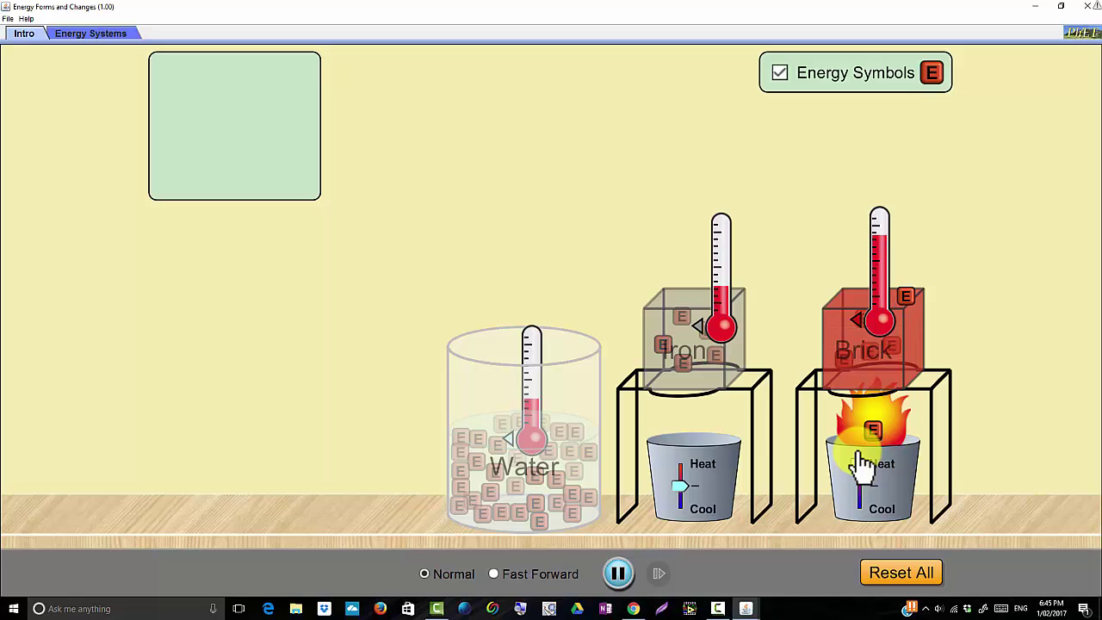
mouse_move(859, 466)
left_mouse_down()
mouse_move(859, 510)
mouse_move(859, 487)
left_mouse_up()
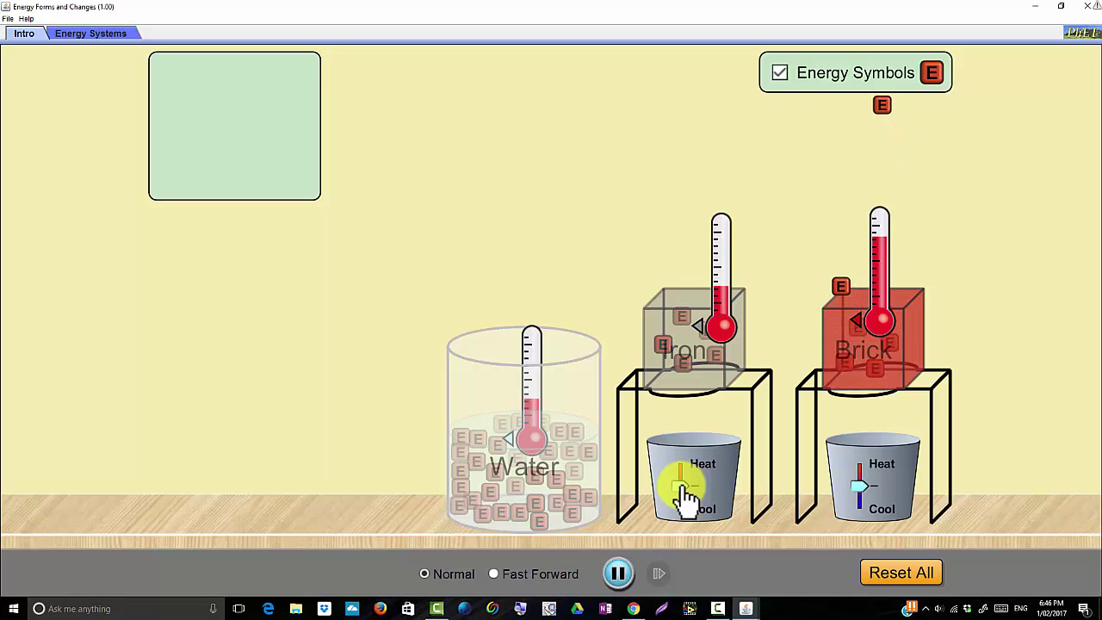
left_click_drag(689, 498, 696, 479)
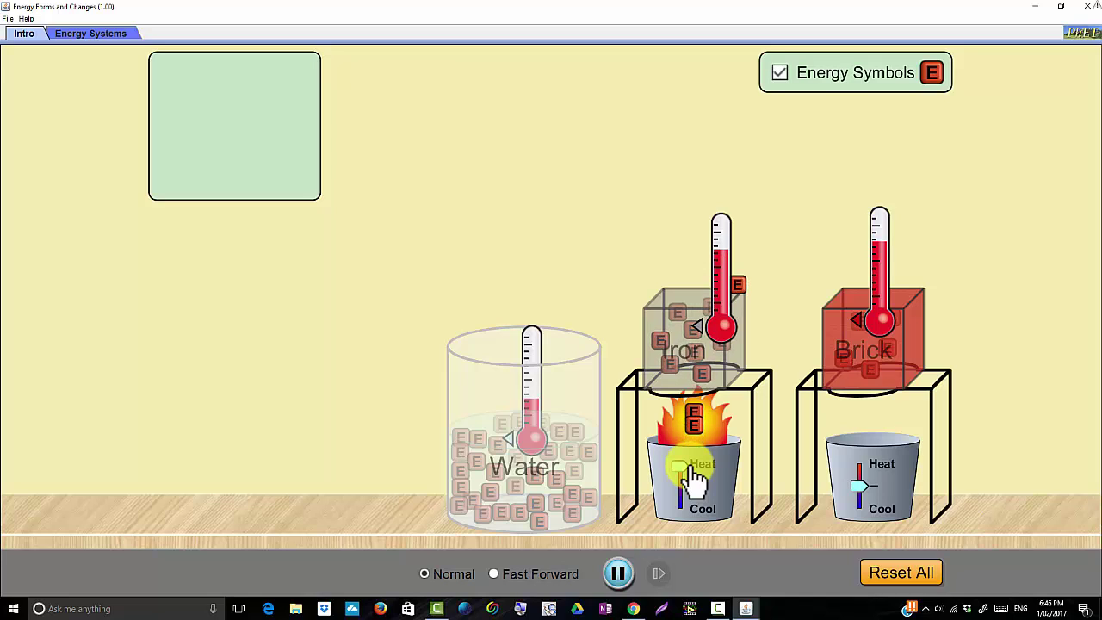
left_click_drag(691, 467, 693, 467)
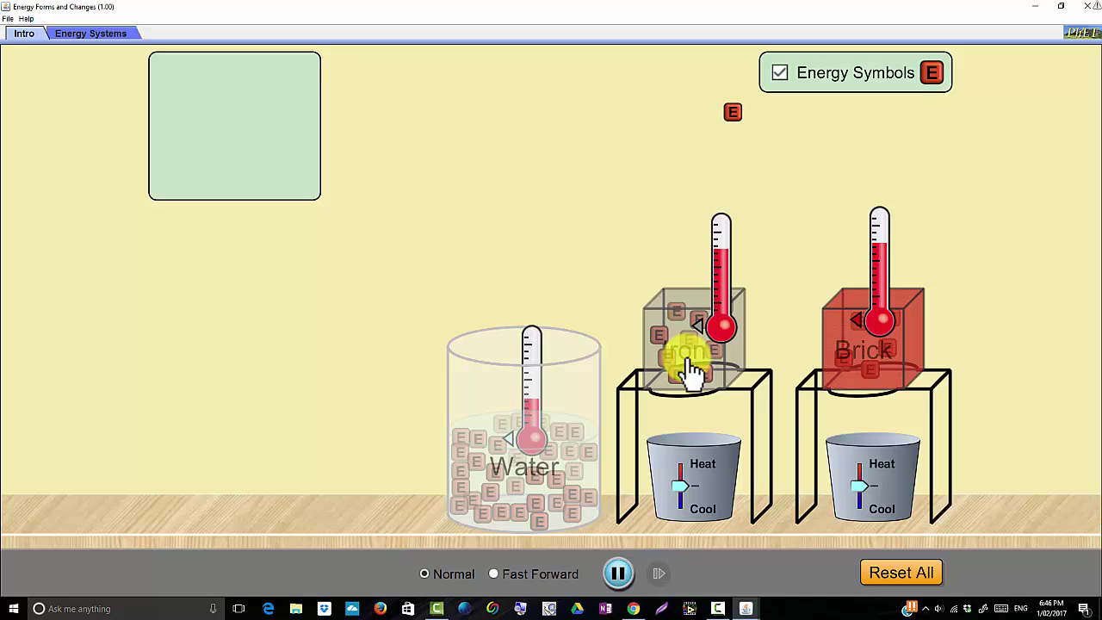
Step: Dip the heated iron block in the water, return it to its stand, and reheat it to the top of the thermometer
left_click_drag(688, 354, 536, 504)
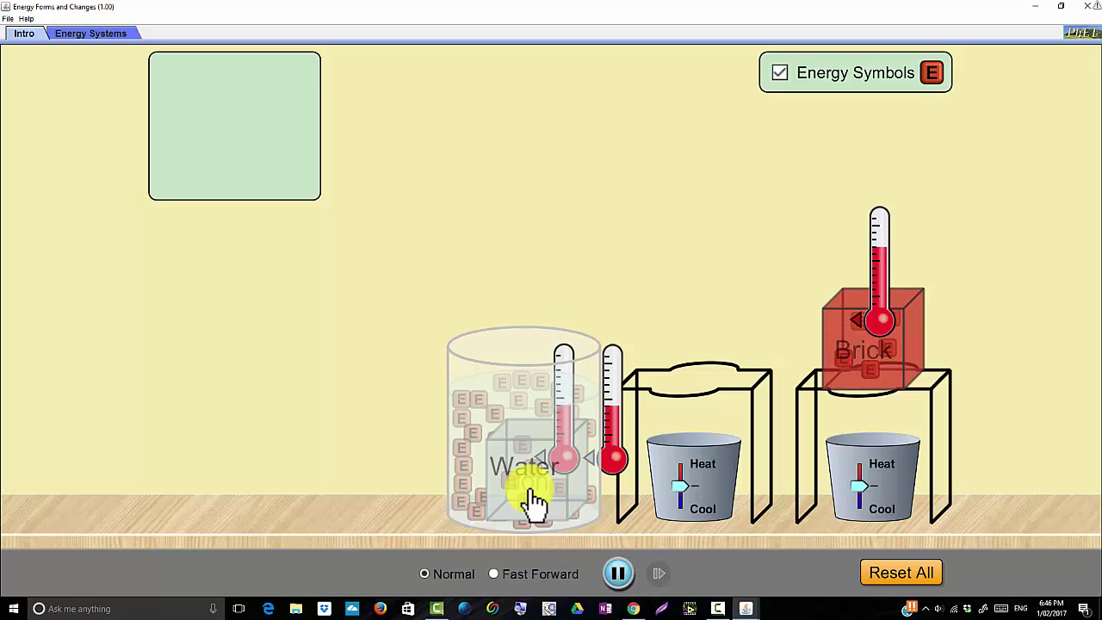
left_click_drag(533, 499, 682, 389)
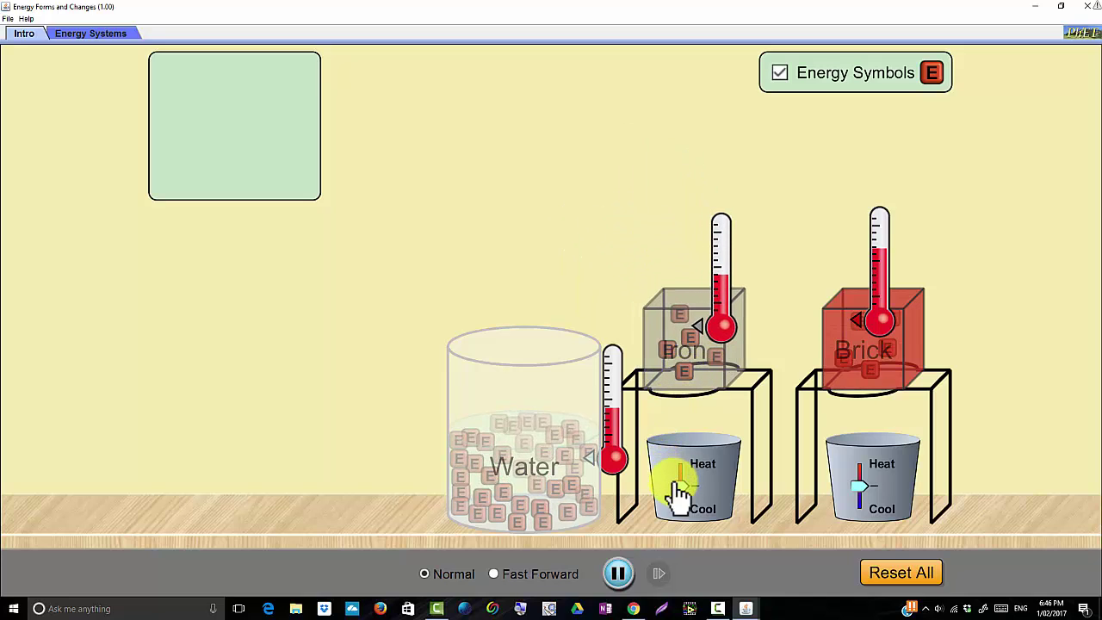
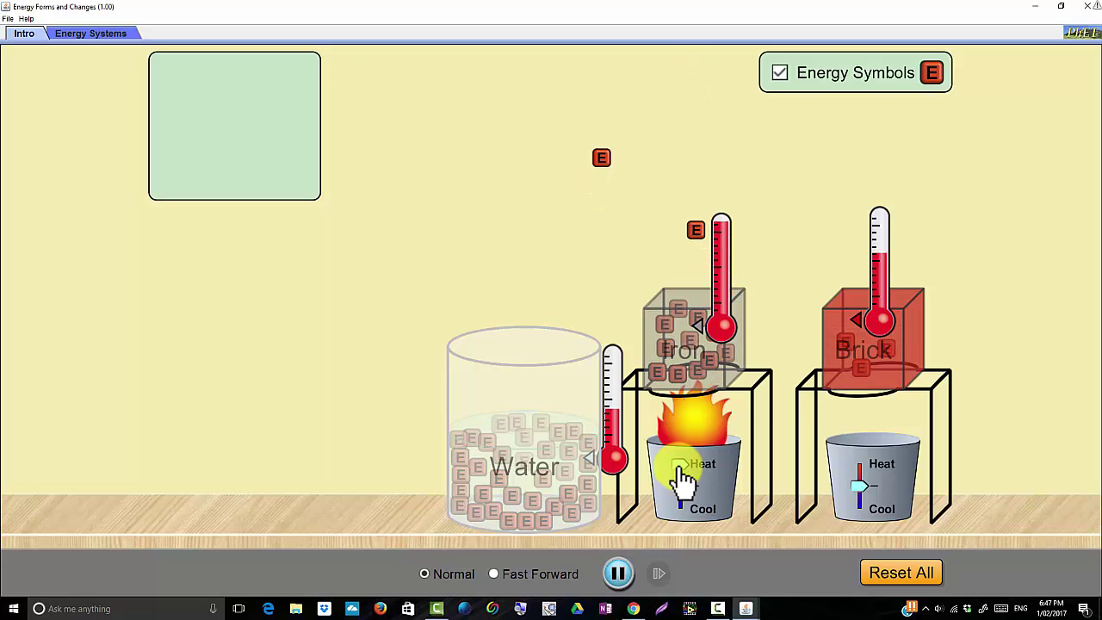
left_click_drag(679, 472, 681, 474)
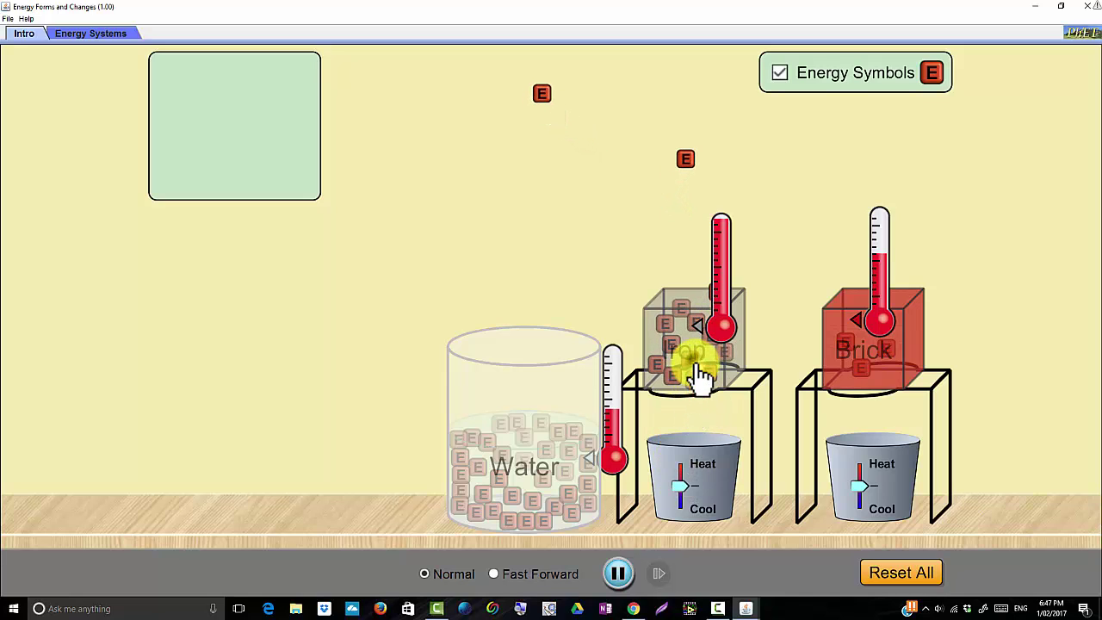
Step: Hold the fully heated iron block in the water to transfer its heat and put it back on its stand
left_click_drag(688, 352, 534, 495)
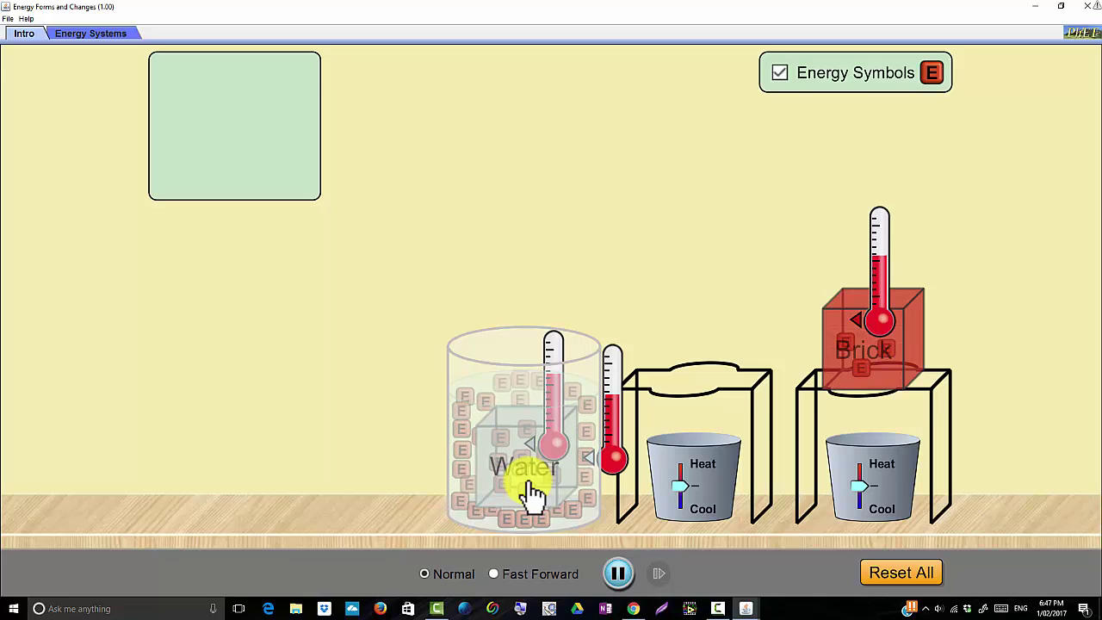
left_click_drag(532, 495, 535, 484)
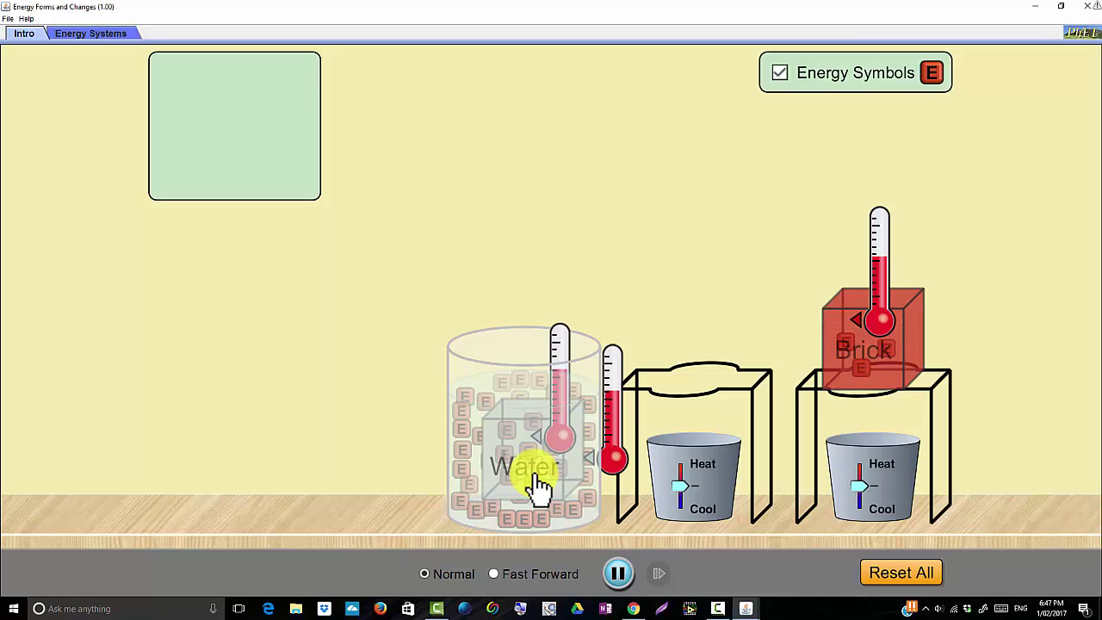
left_click_drag(535, 484, 697, 393)
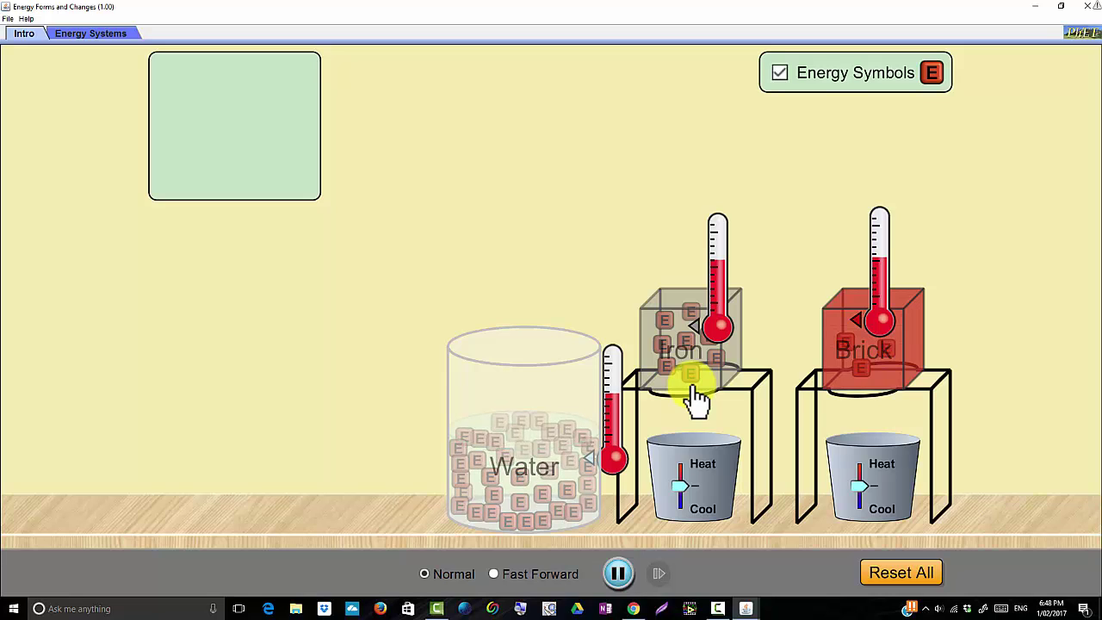
Step: Cool the iron block on its stand with ice and lower it to the bottom of the water beaker
left_click(679, 474)
left_click_drag(679, 474, 678, 525)
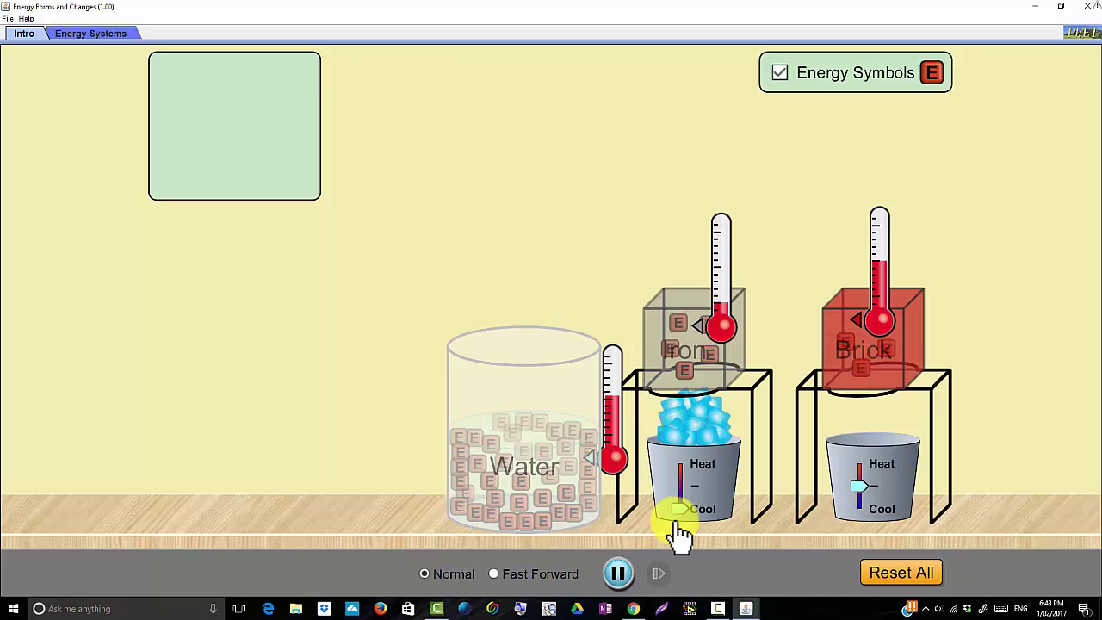
left_click_drag(680, 533, 681, 508)
left_click(680, 361)
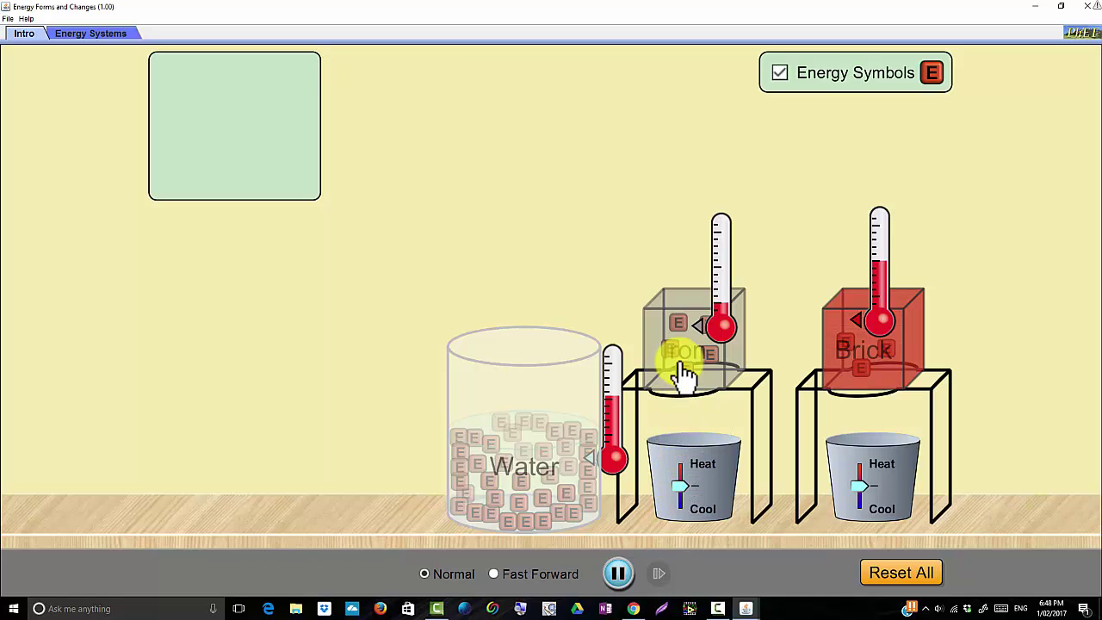
left_click_drag(686, 361, 519, 478)
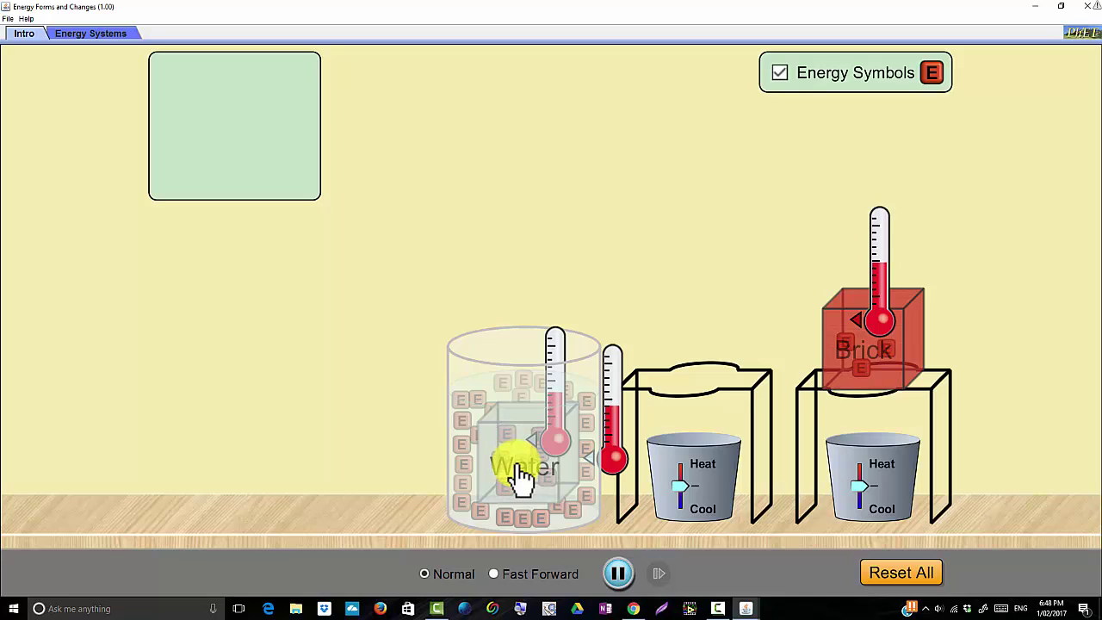
left_click_drag(521, 473, 517, 485)
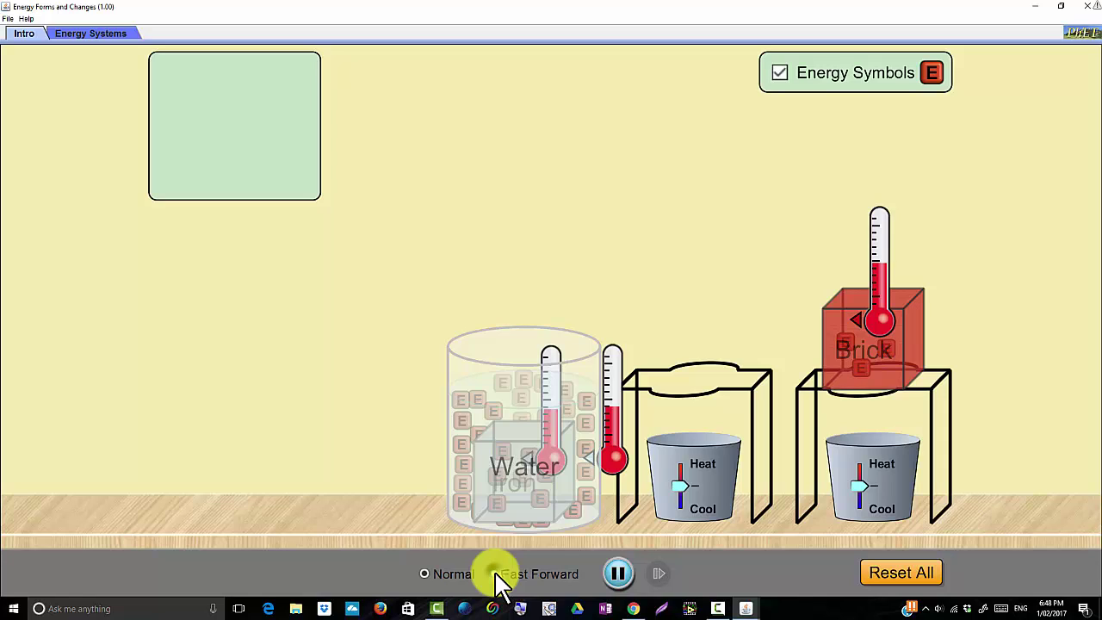
Step: Switch the simulation to Fast Forward and heat the brick to the top of its thermometer
left_click(496, 574)
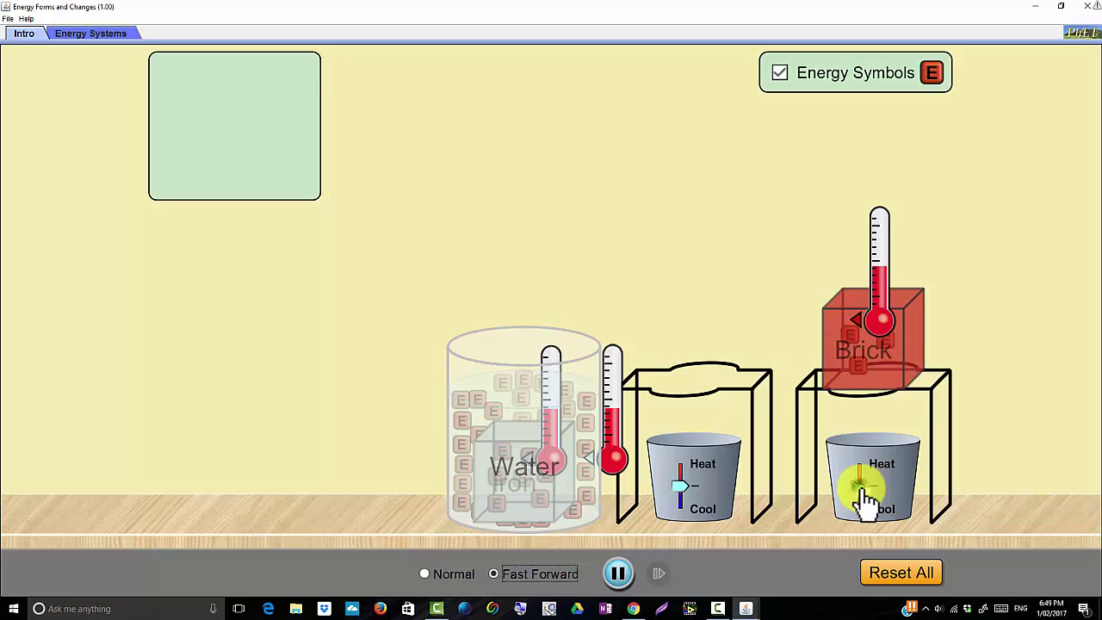
left_click_drag(862, 487, 862, 465)
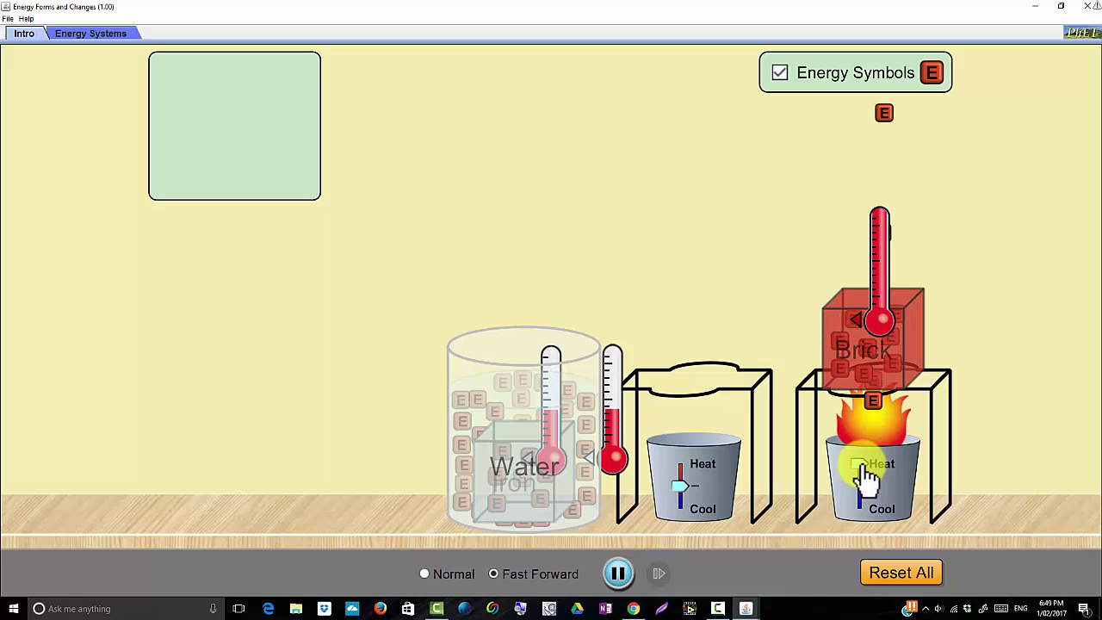
left_click_drag(865, 476, 852, 463)
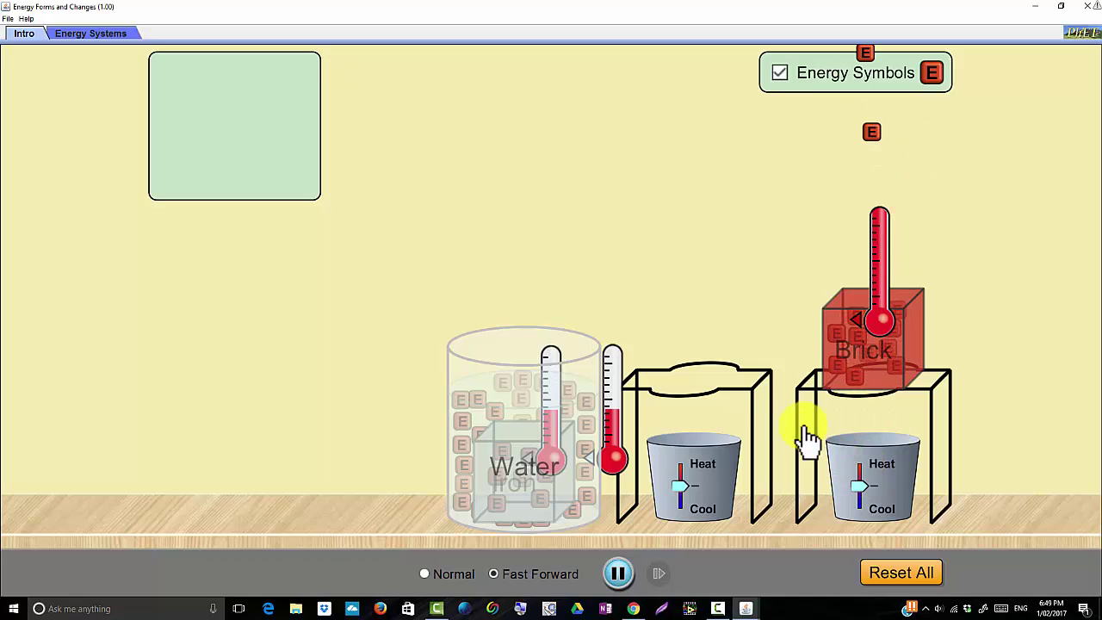
Step: In Energy Systems, show the energy symbols, run the faucet at full flow over the wheel to heat the water, and shut it off
left_click(95, 33)
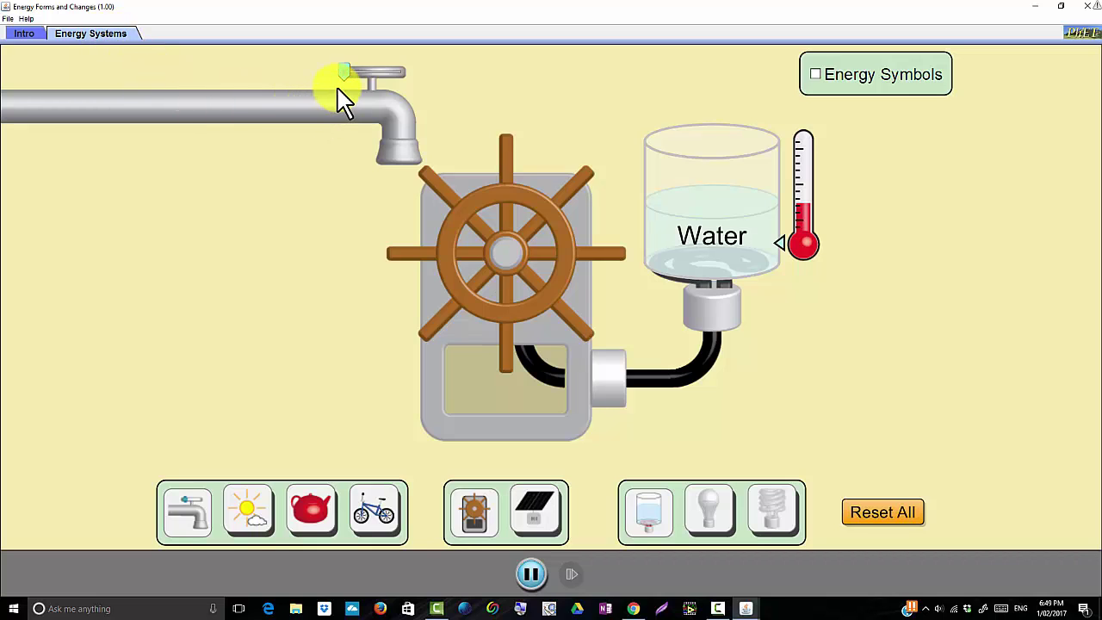
left_click(819, 79)
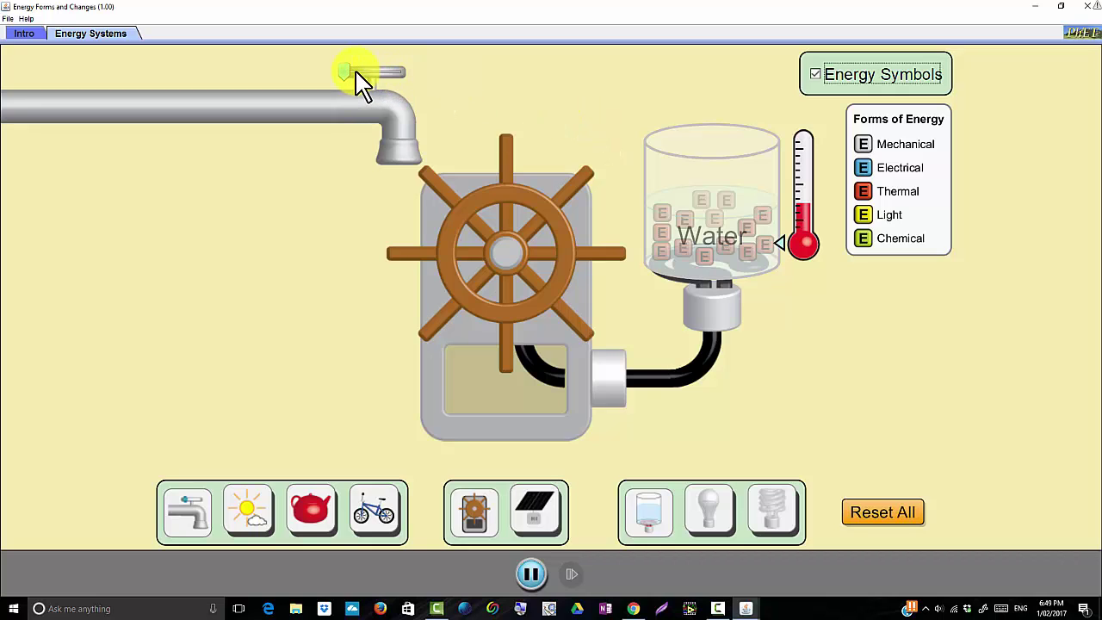
left_click_drag(352, 72, 402, 79)
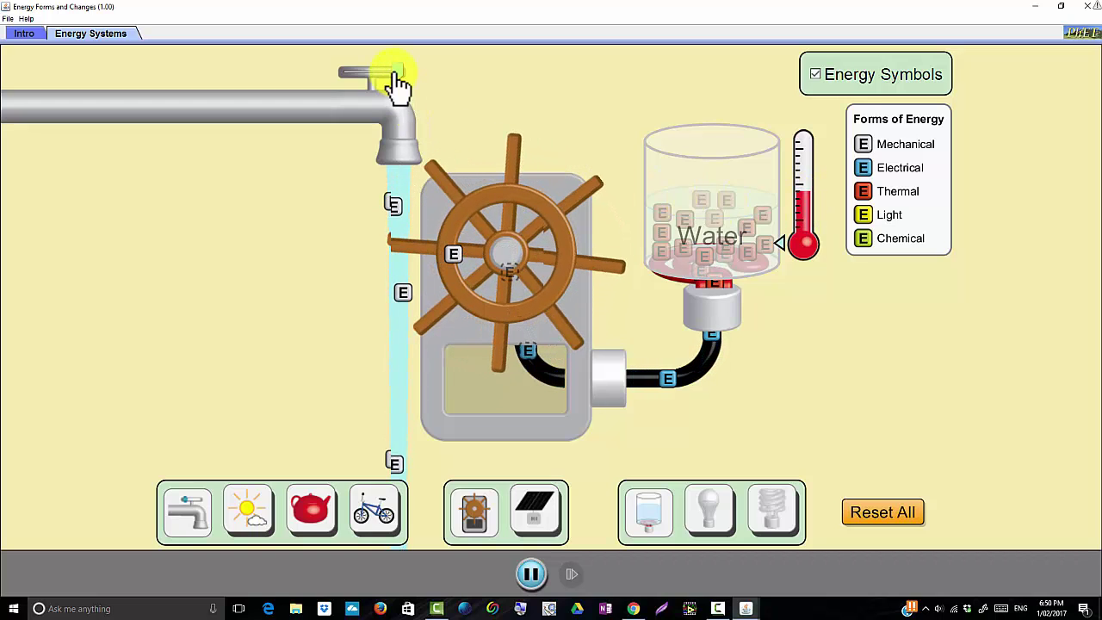
left_click_drag(403, 84, 343, 83)
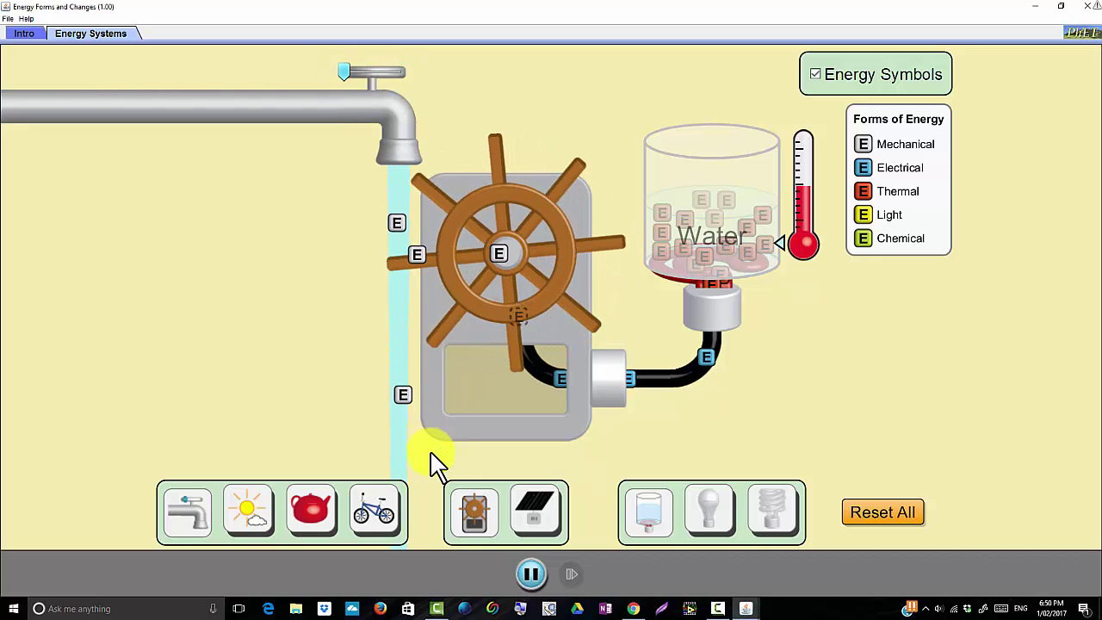
Step: Make the cyclist the energy source, pedal at full speed to heat the water, and feed her when her chemical energy runs out
left_click(378, 514)
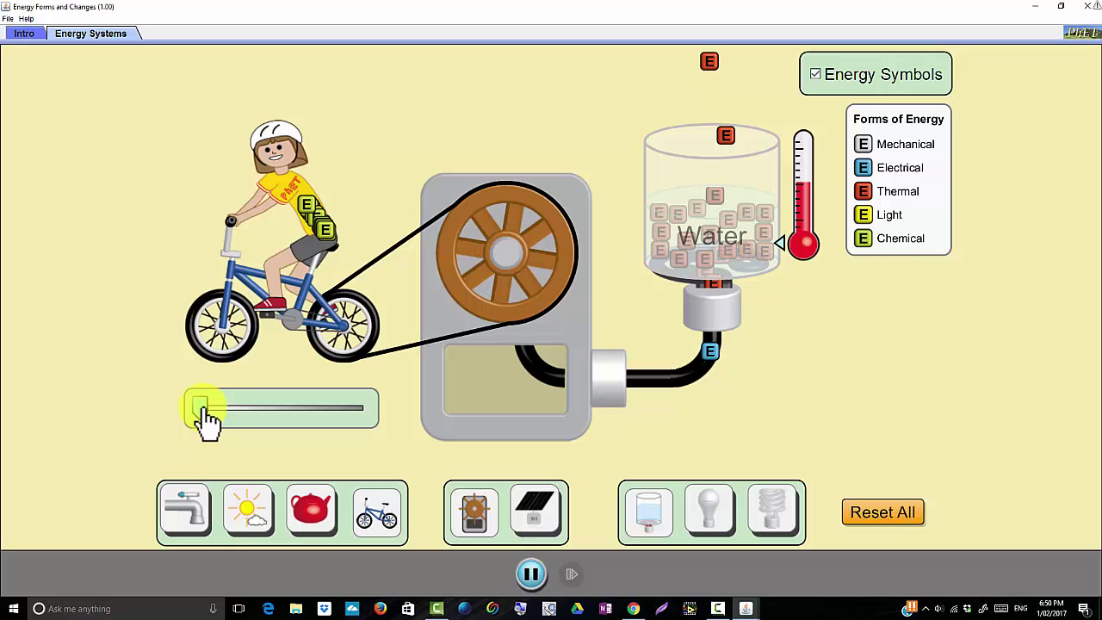
left_click_drag(204, 410, 267, 421)
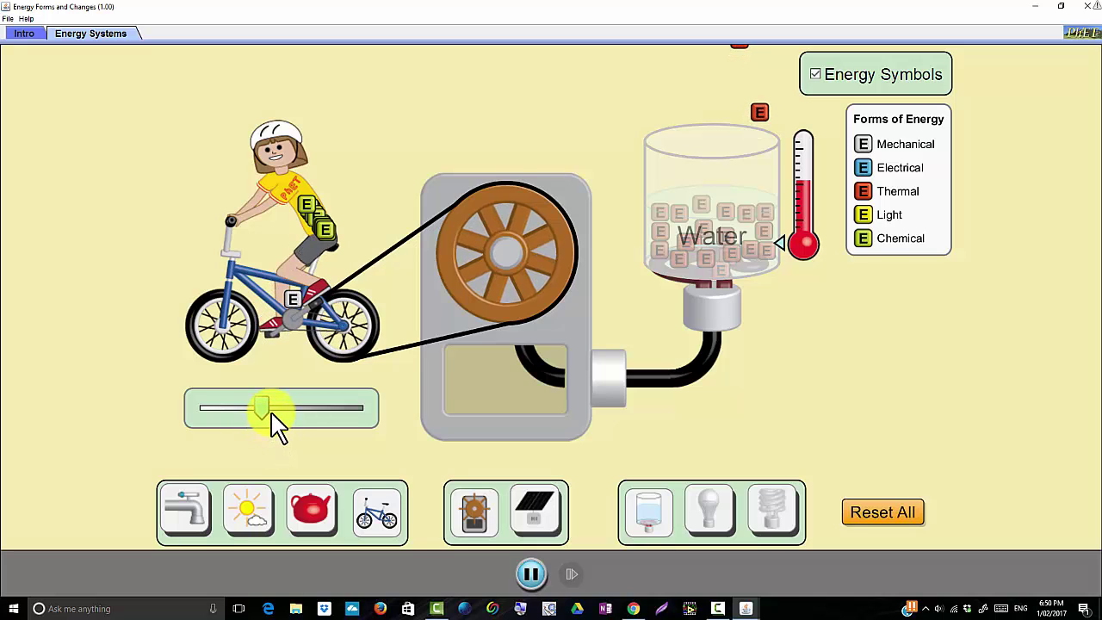
left_click_drag(269, 420, 376, 423)
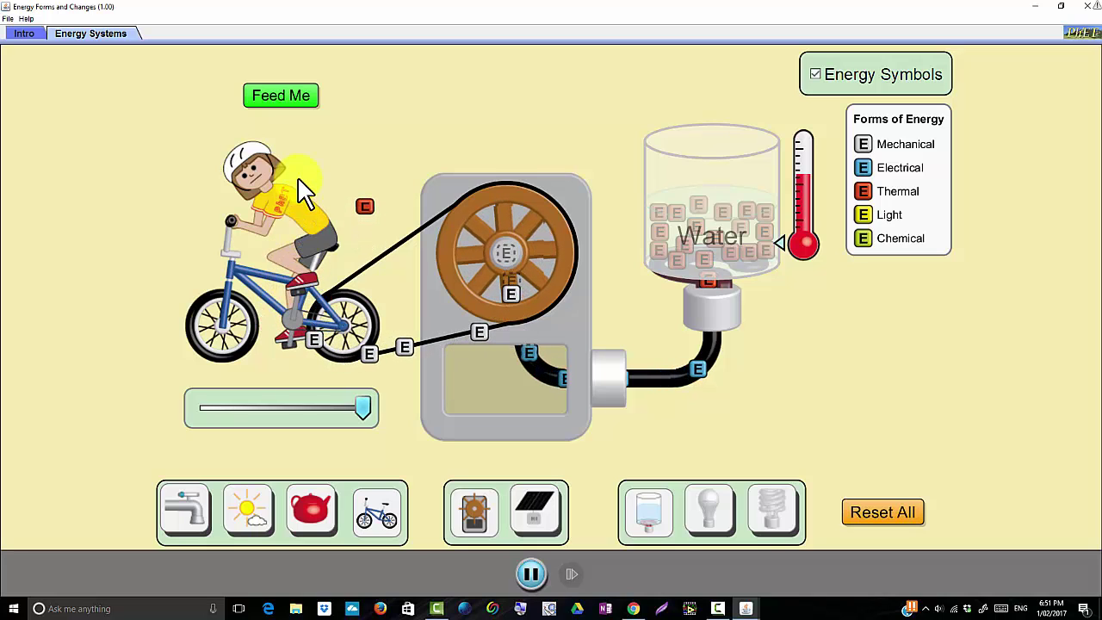
left_click(282, 96)
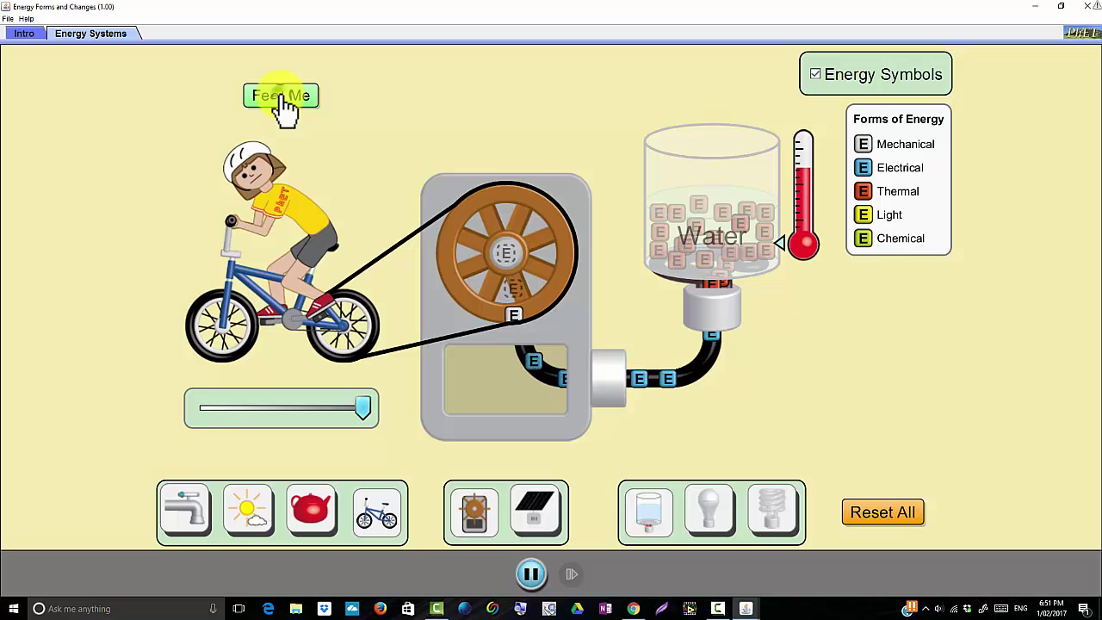
left_click(284, 100)
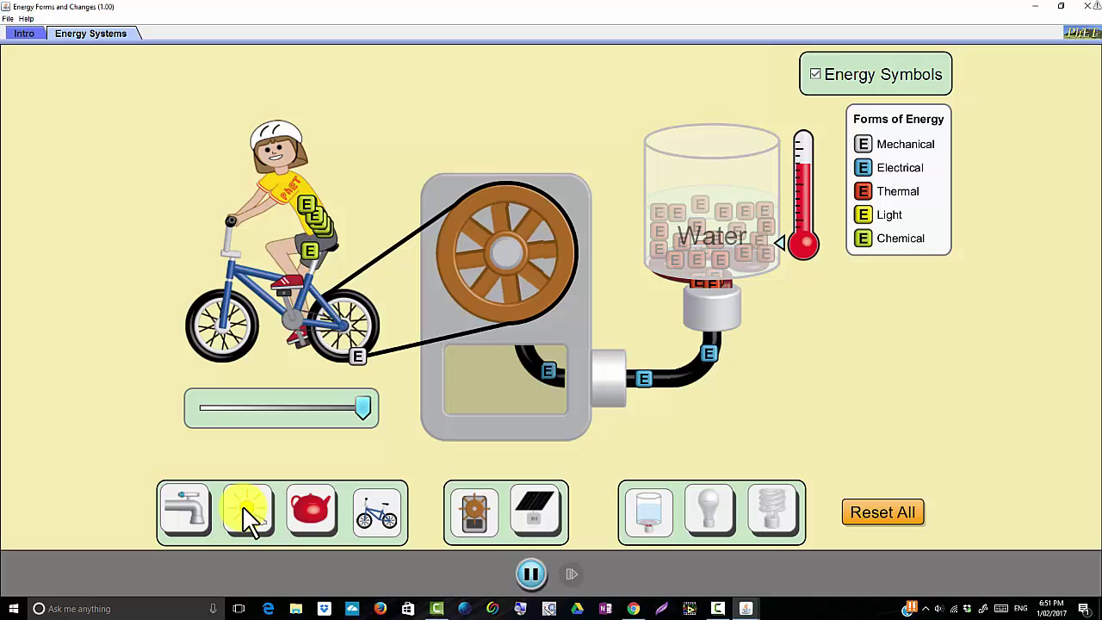
Step: Set up a solar-powered system with the sun as source, the solar panel as converter and the compact fluorescent bulb replacing the water beaker
left_click(311, 510)
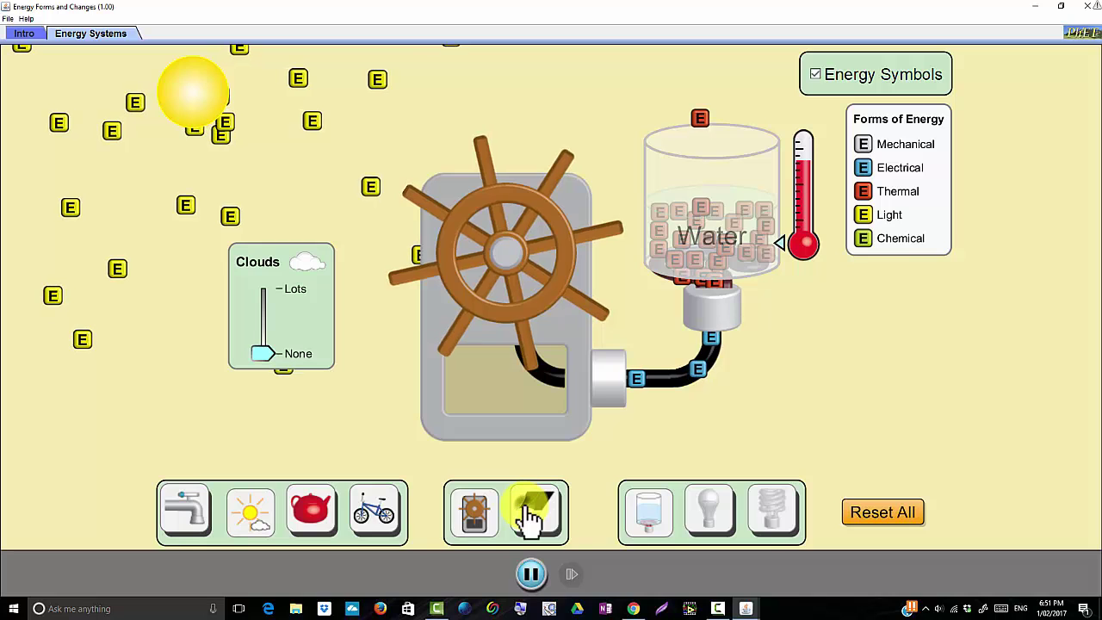
left_click(531, 515)
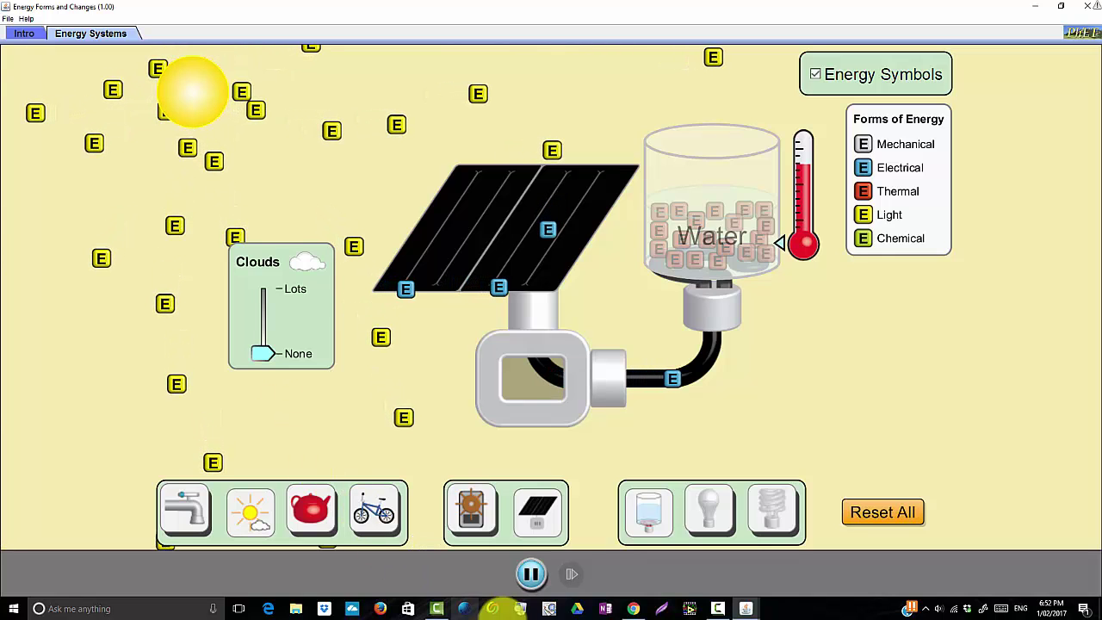
left_click(775, 515)
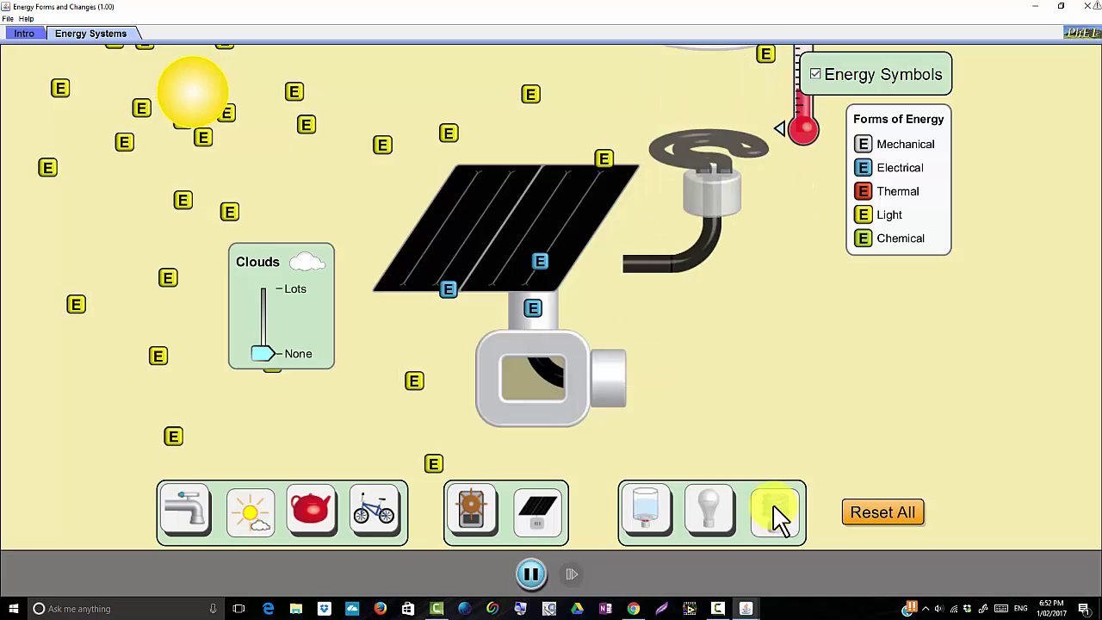